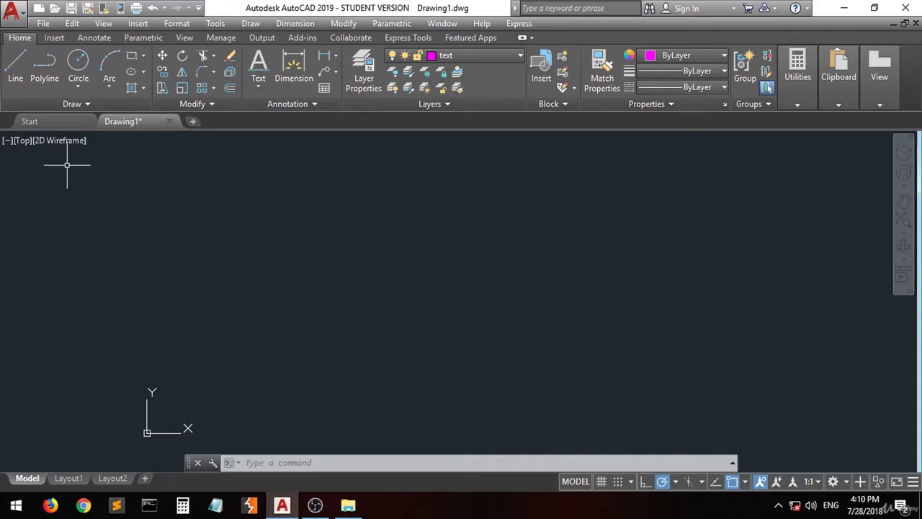
# Draw a small circle centred near the middle of the empty canvas
pyautogui.click(76, 65)
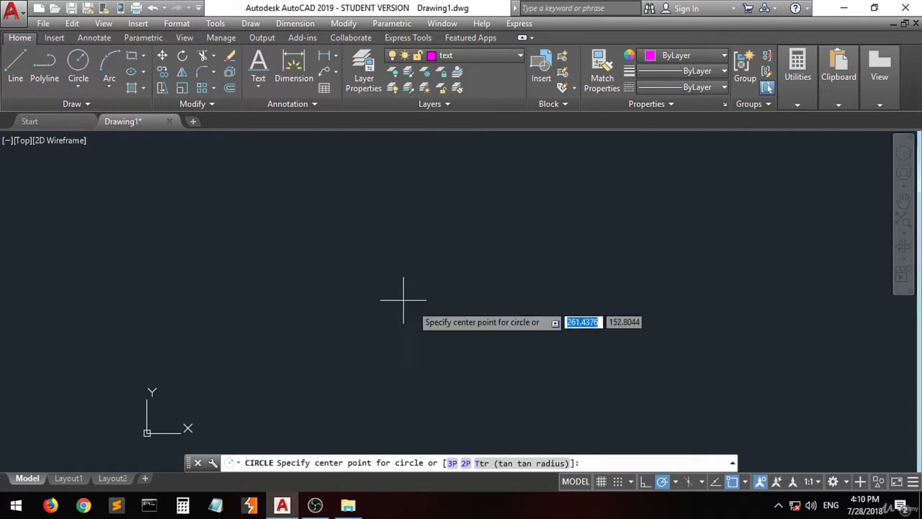
pyautogui.click(437, 261)
pyautogui.click(450, 261)
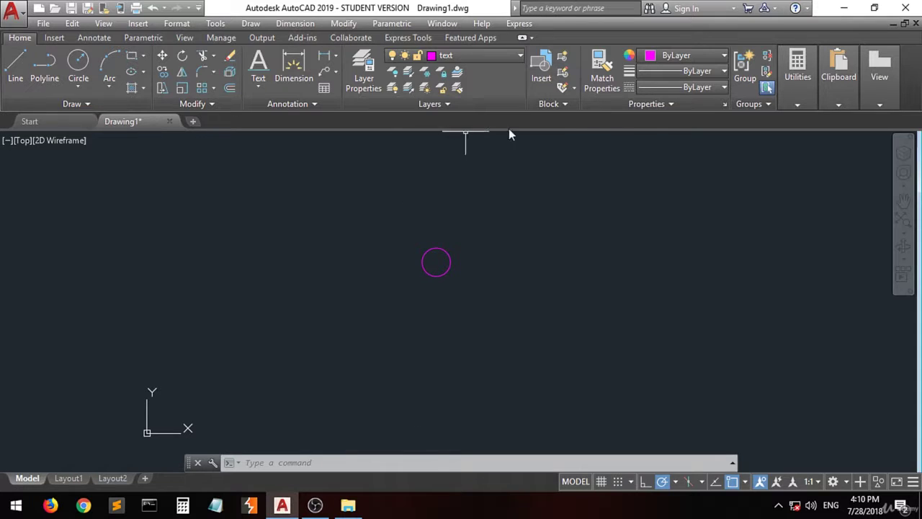
# Make a rectangular array from the circle: 4 columns by 3 rows, spaced 46.3121 apart
pyautogui.click(202, 88)
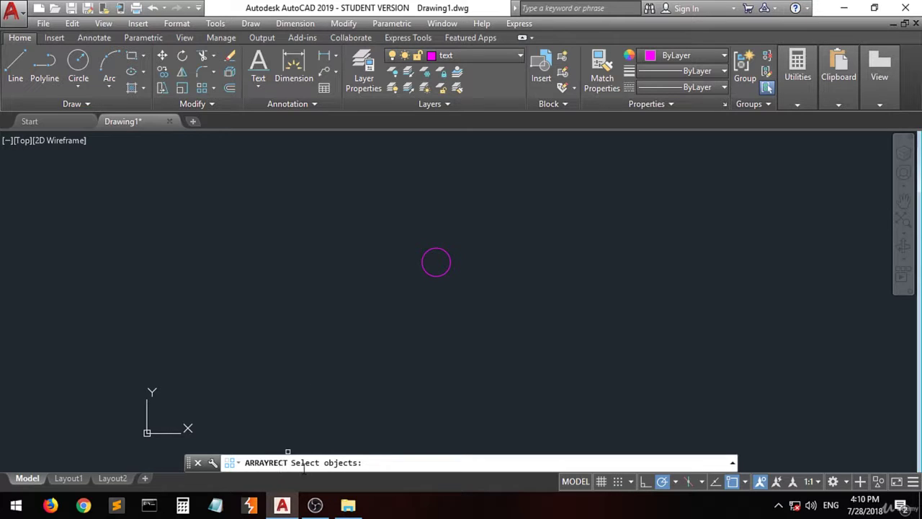
pyautogui.click(423, 263)
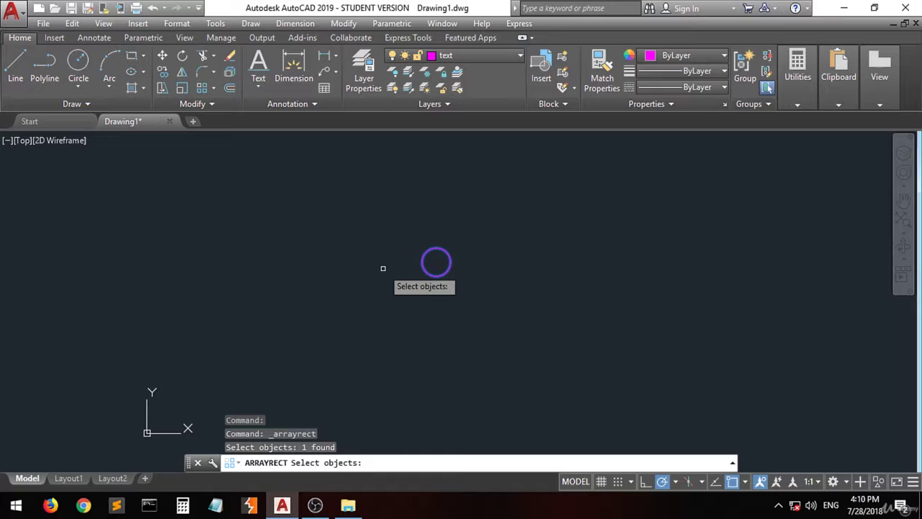
pyautogui.press('Return')
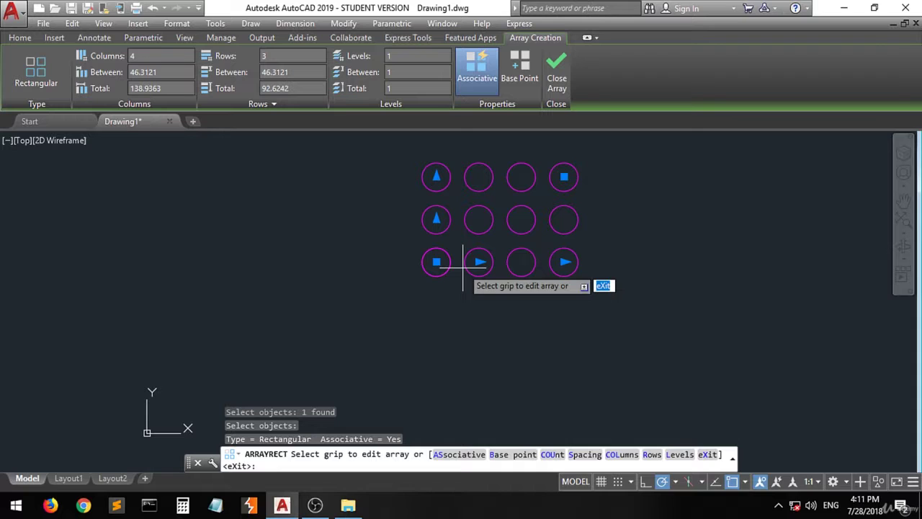
# Set the array to 3 columns and 5 rows, giving 15 circles
pyautogui.click(160, 56)
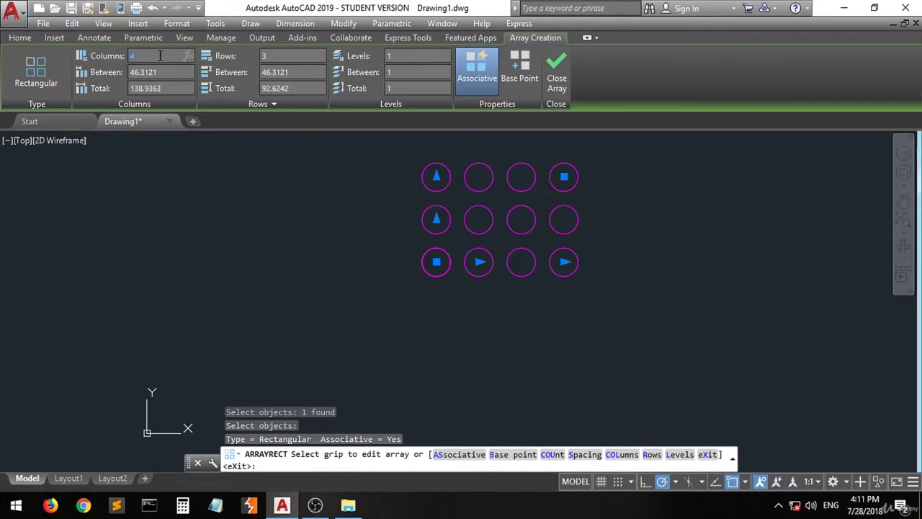
pyautogui.write('3')
pyautogui.press('Return')
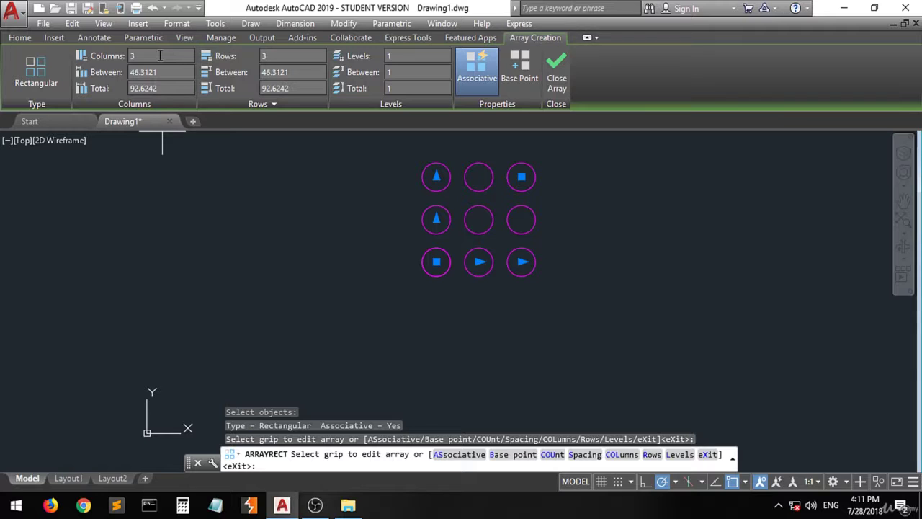
pyautogui.click(295, 57)
pyautogui.write('5')
pyautogui.press('Return')
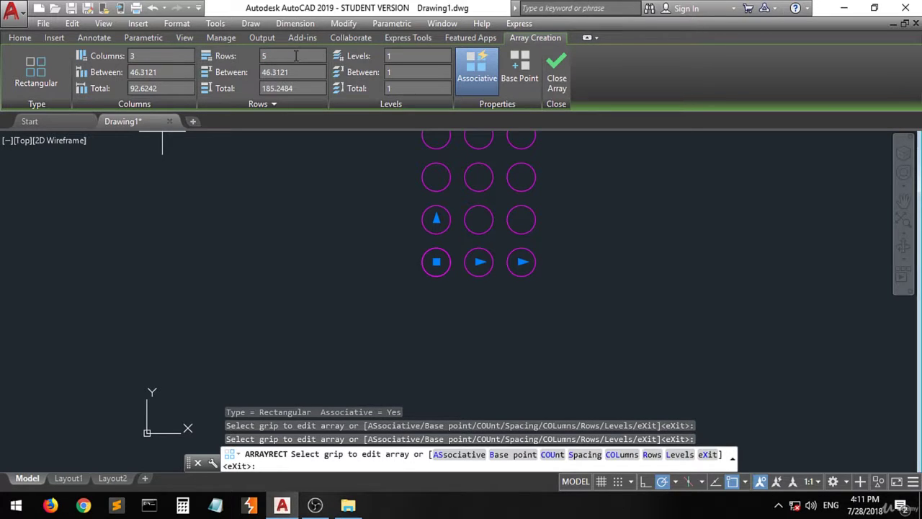
pyautogui.scroll(-2, 384, 321)
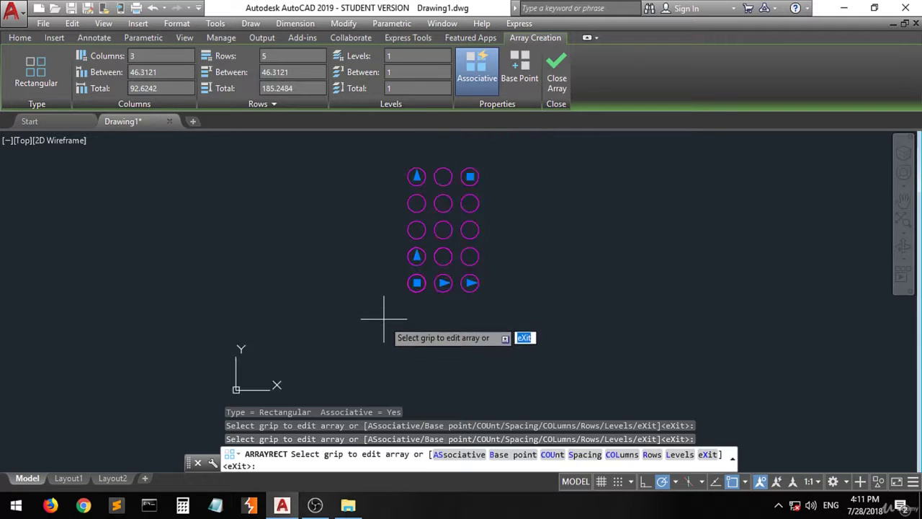
pyautogui.scroll(-1, 541, 275)
pyautogui.scroll(3, 541, 280)
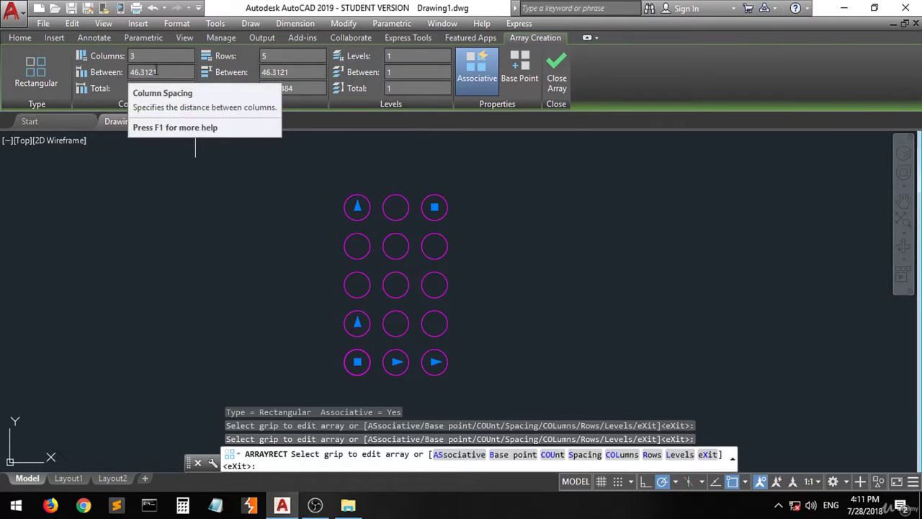
# Set the array's column spacing to 100 and row spacing to 80
pyautogui.click(165, 71)
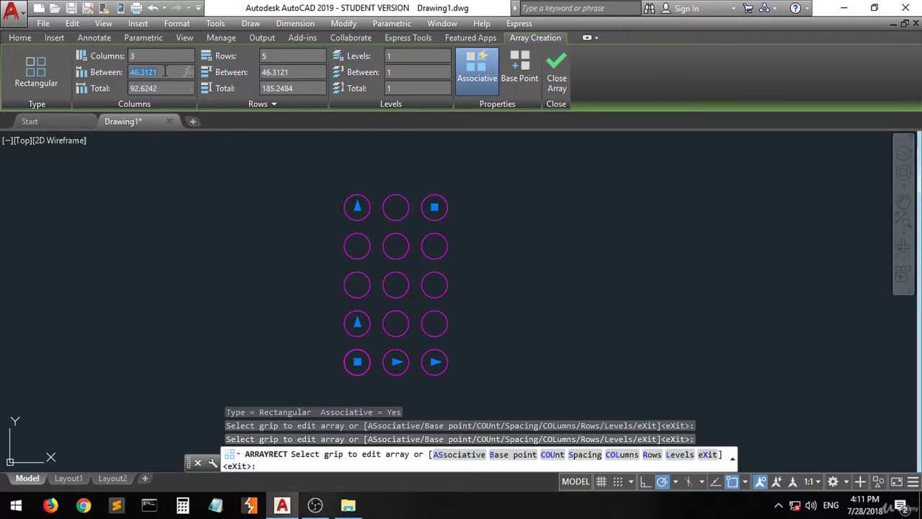
pyautogui.write('50')
pyautogui.press('Return')
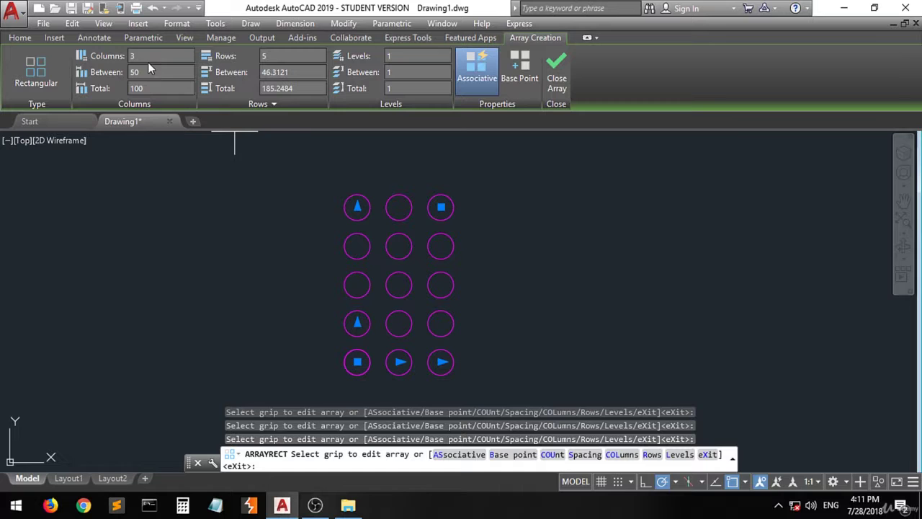
pyautogui.click(144, 72)
pyautogui.press('Return')
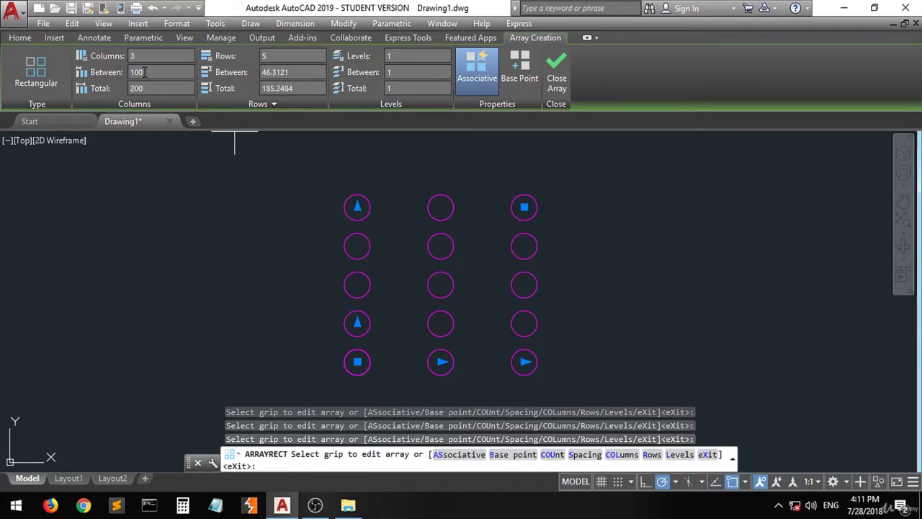
pyautogui.click(295, 73)
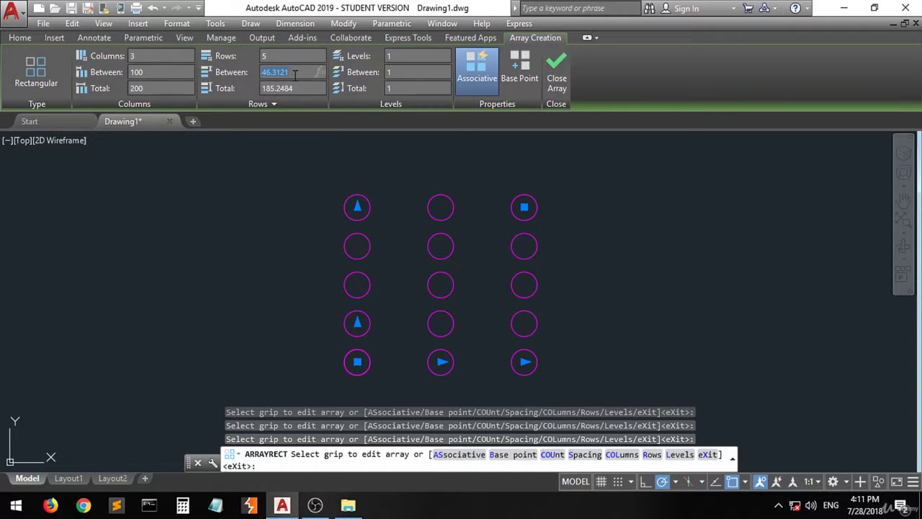
pyautogui.write('80')
pyautogui.press('Return')
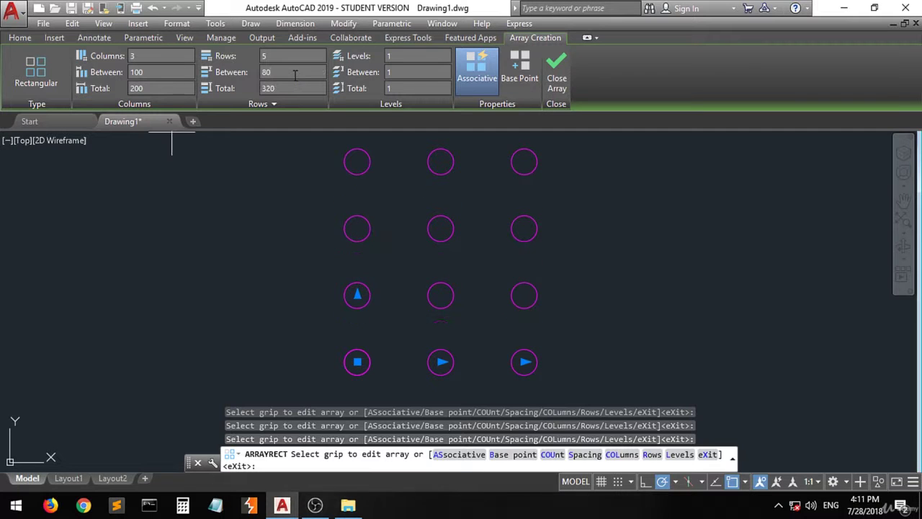
pyautogui.scroll(-2, 296, 338)
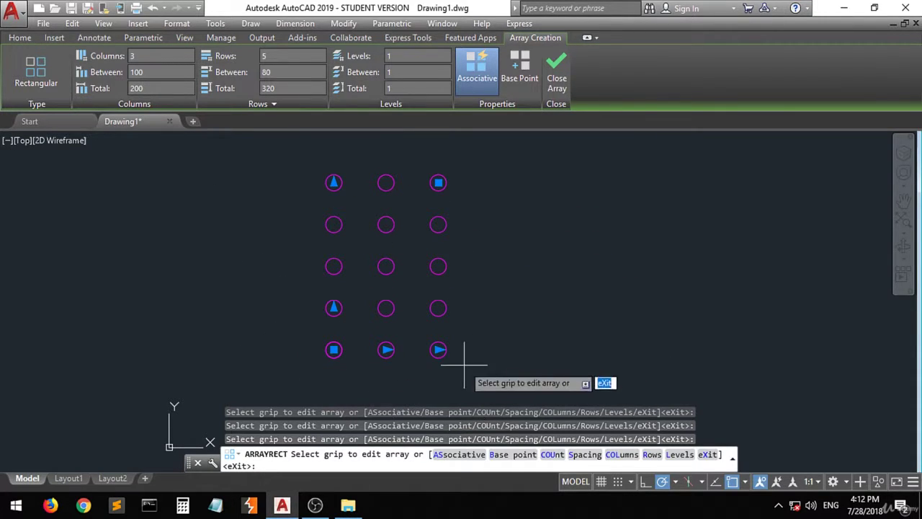
# Use the array grips to reach 8 columns spaced 60.4854 apart
pyautogui.moveTo(438, 350)
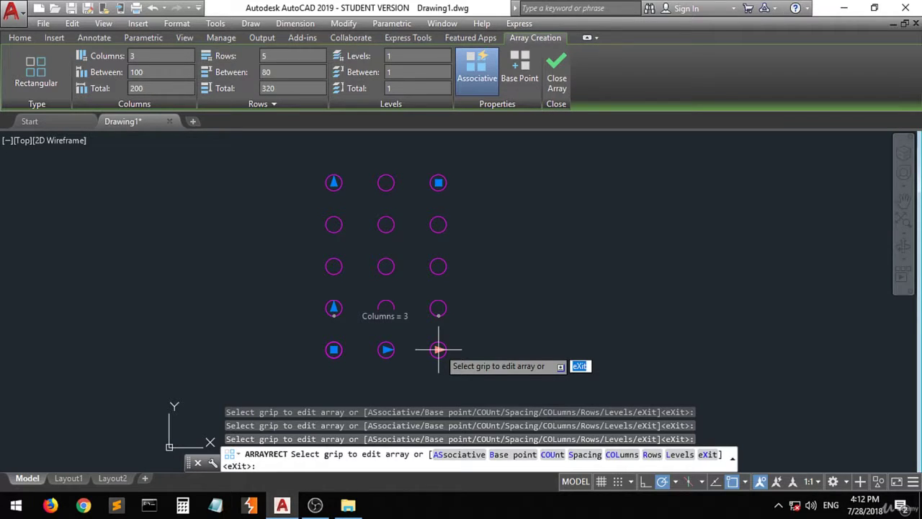
pyautogui.click(439, 350)
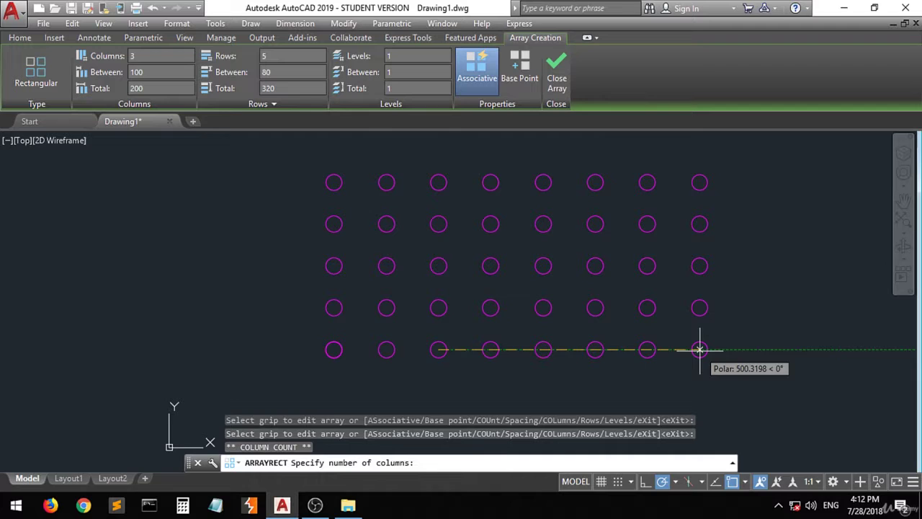
pyautogui.click(700, 348)
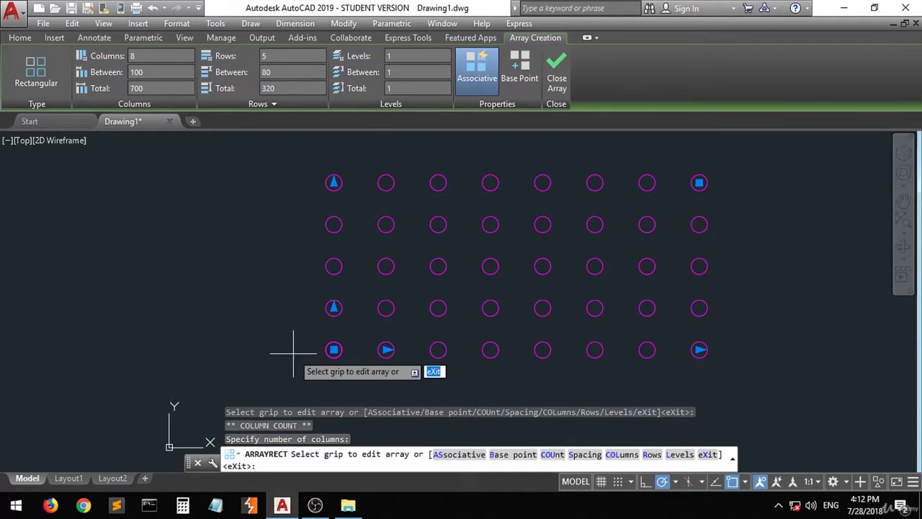
pyautogui.click(386, 349)
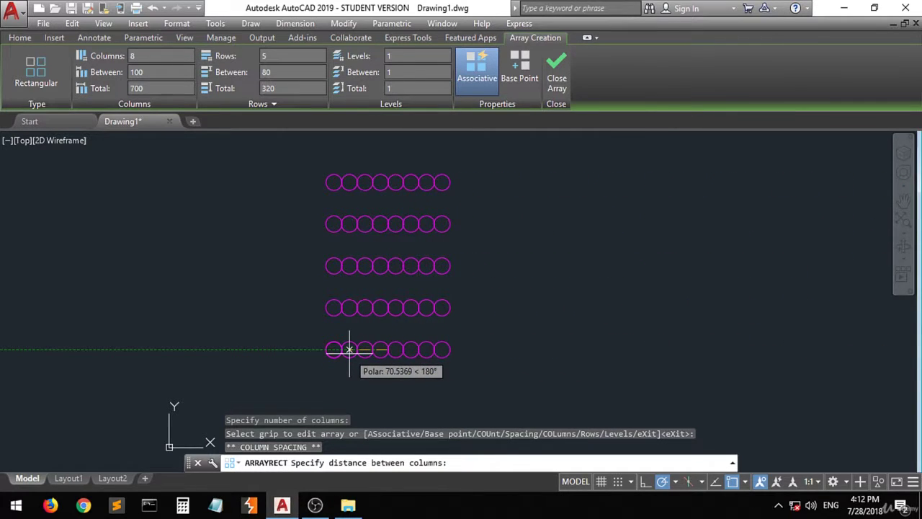
pyautogui.click(363, 350)
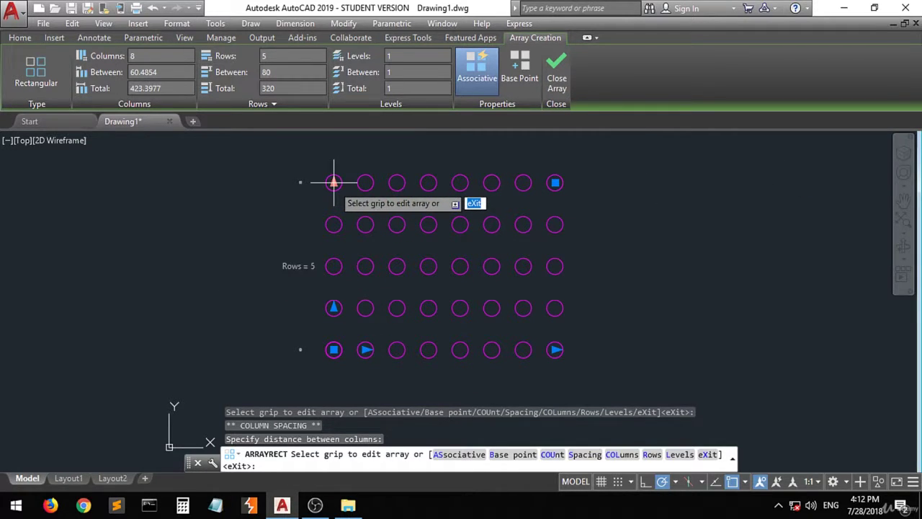
pyautogui.scroll(-1, 322, 223)
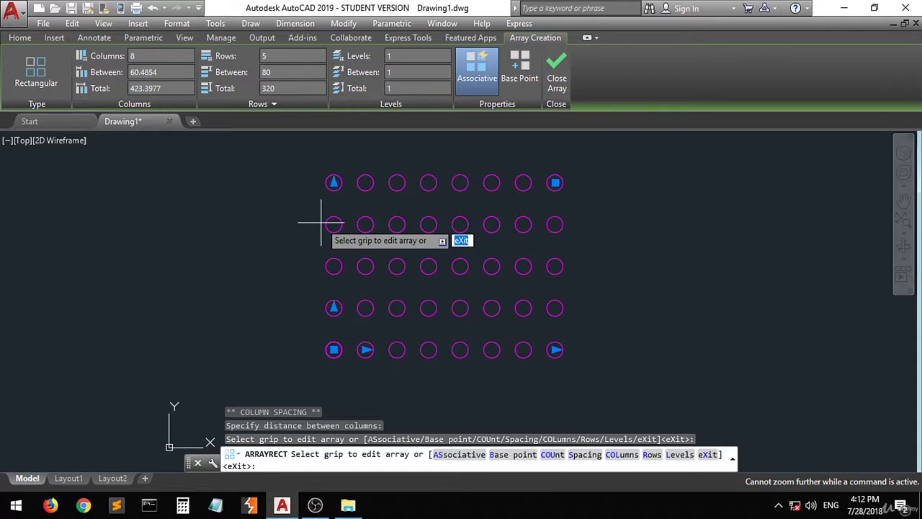
# Reselect the circle array and extend it to 8 rows with the row-count grip
pyautogui.press('Escape')
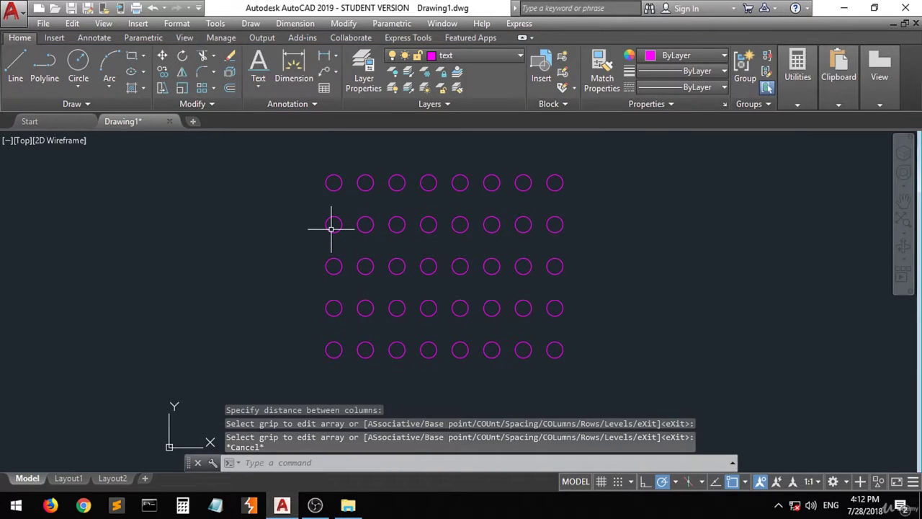
pyautogui.scroll(-2, 247, 306)
pyautogui.scroll(1, 245, 295)
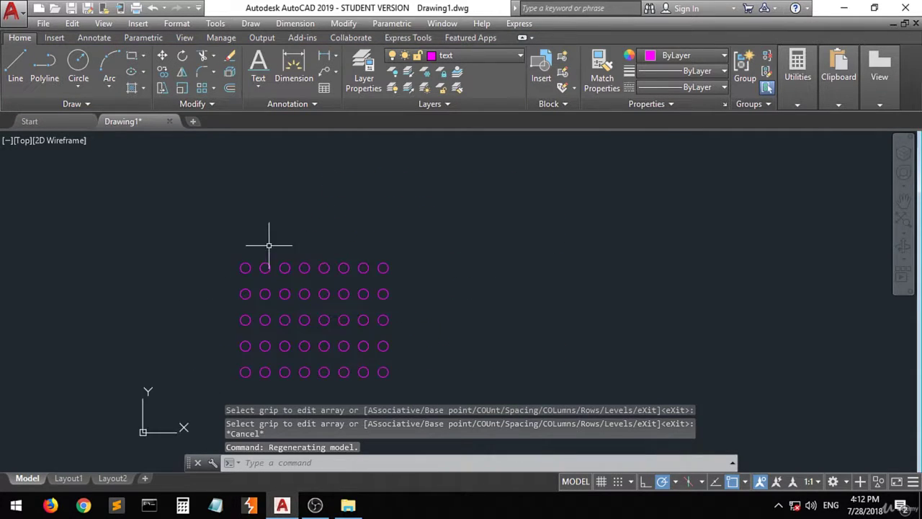
pyautogui.click(263, 268)
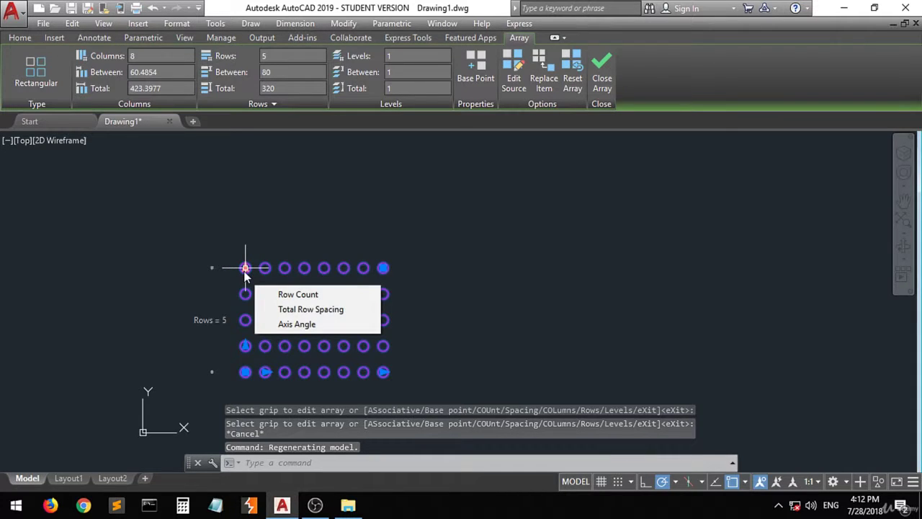
pyautogui.click(245, 268)
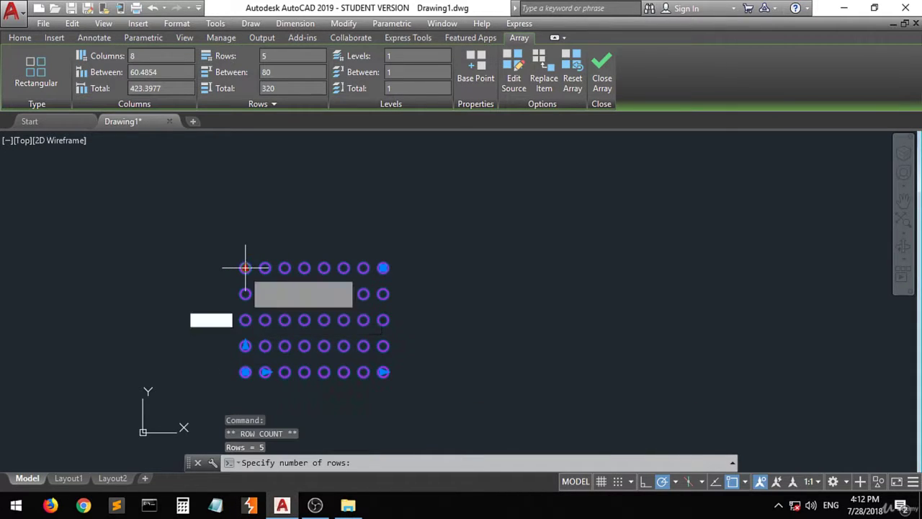
pyautogui.click(245, 175)
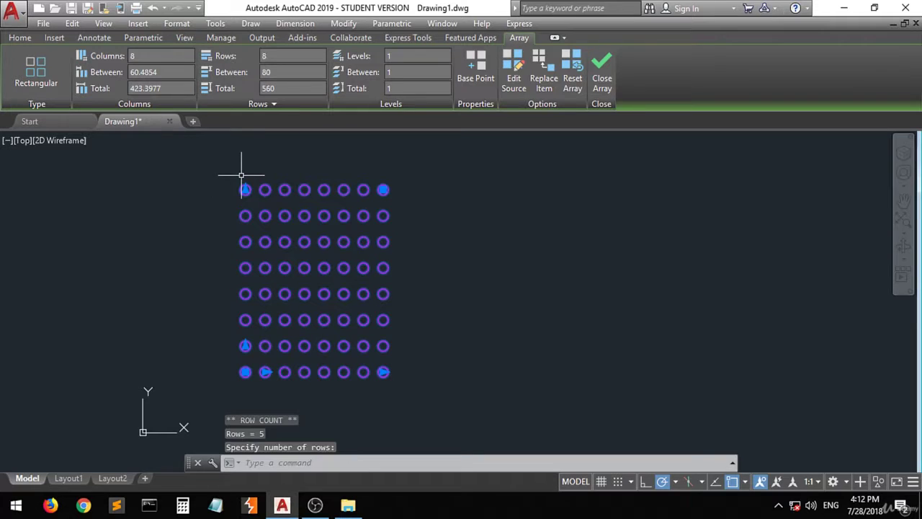
# Tighten the row spacing to 37.425 and deselect the array
pyautogui.click(245, 346)
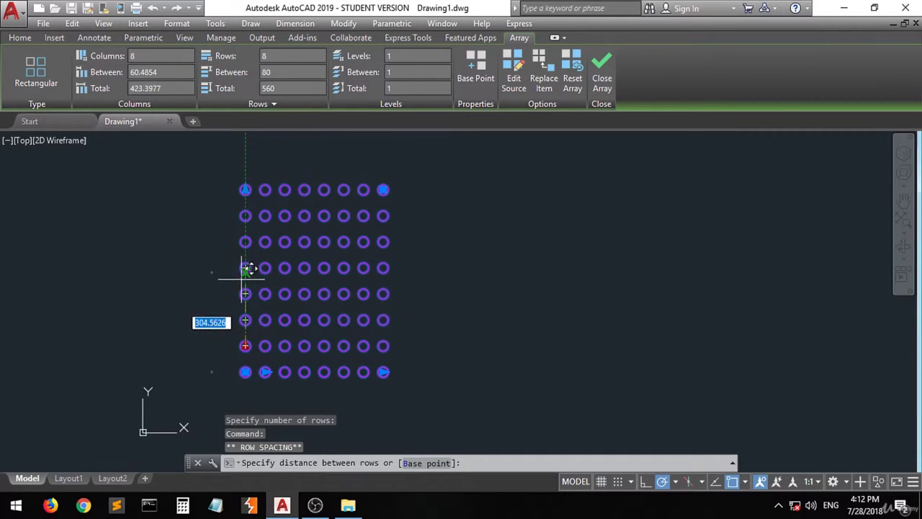
pyautogui.click(245, 358)
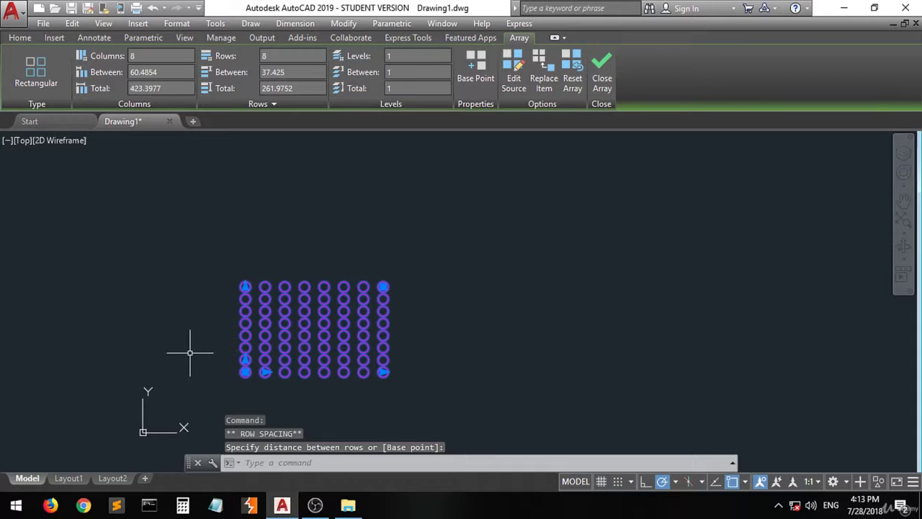
pyautogui.press('Escape')
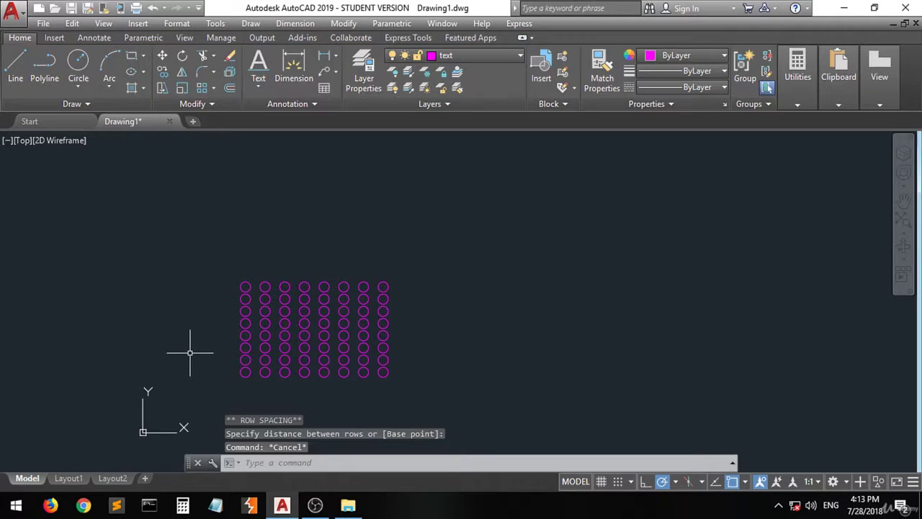